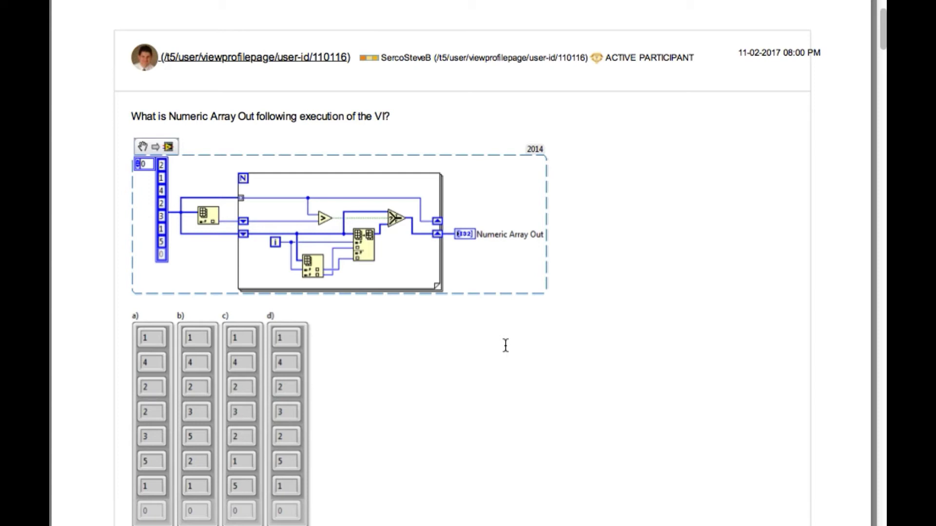
Step: Scroll the forum post to frame the NI quiz diagram and its four answer arrays
scroll(506, 345, "down", 1)
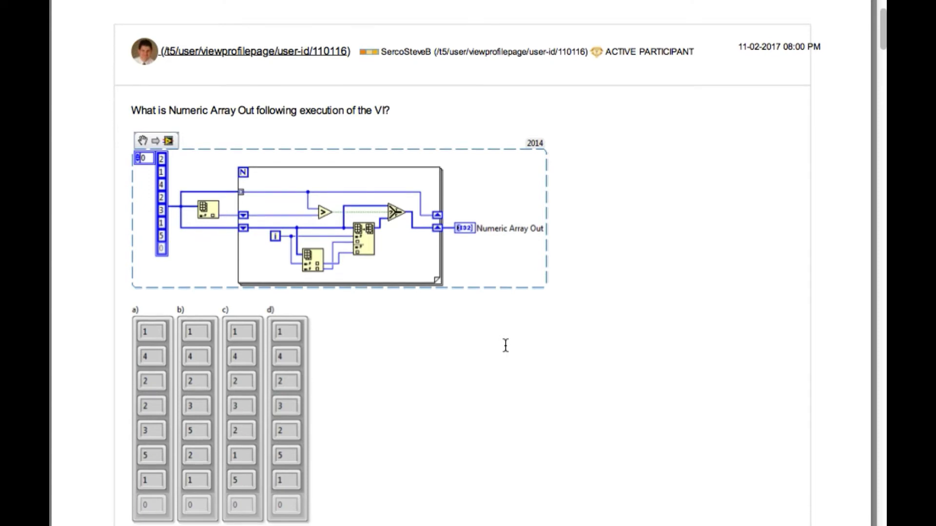
scroll(506, 345, "down", 2)
scroll(506, 345, "down", 1)
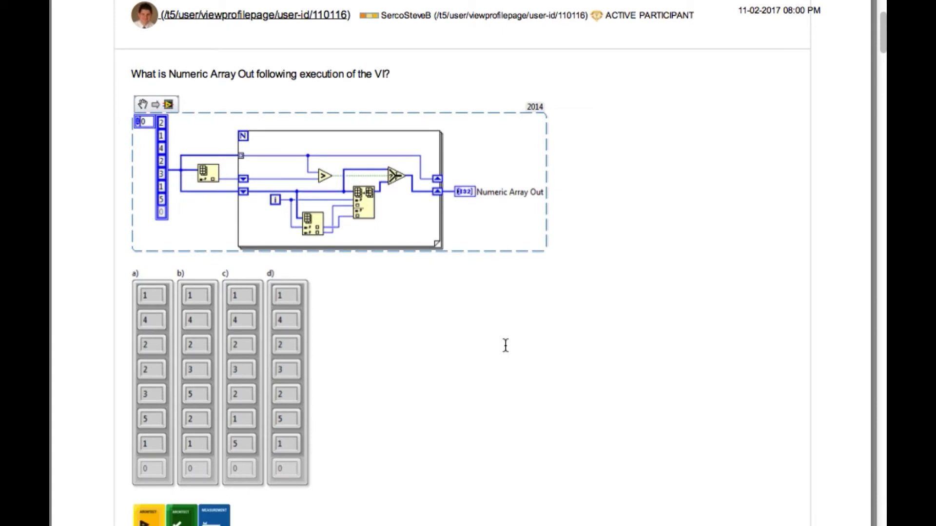
scroll(505, 345, "down", 1)
Step: Enter auto-indexed values 2, 1, 4 for rows i = 0–2 of the trace table
left_click(636, 525)
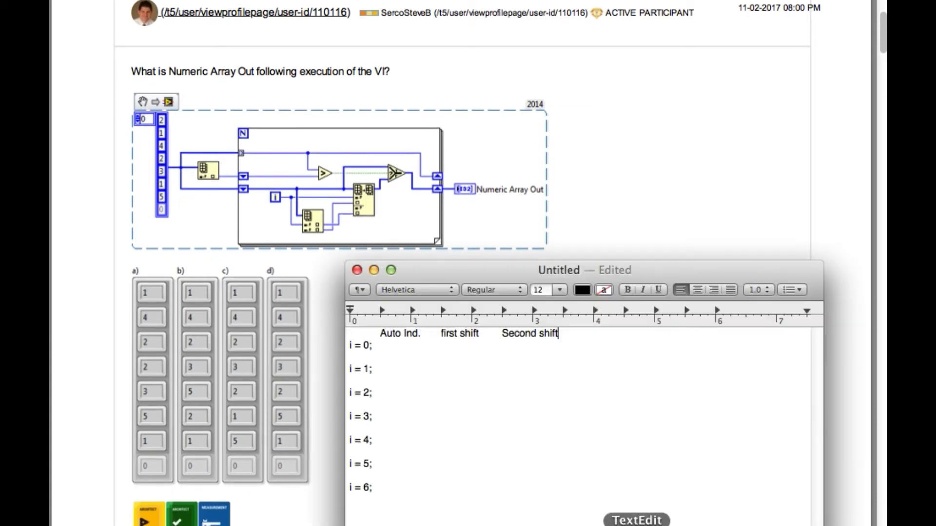
left_click(402, 355)
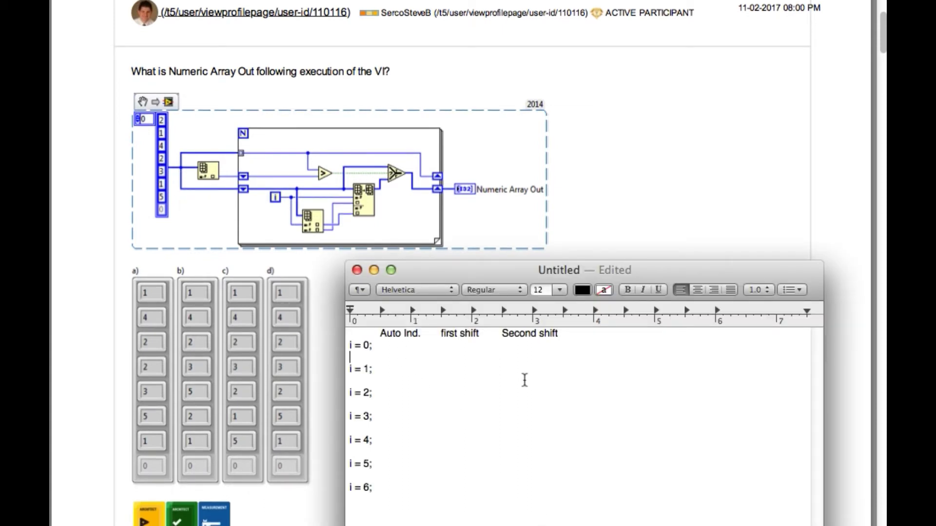
key("Up")
key("Right")
key("Right")
key("Right")
key("Right")
key("Right")
key("Right")
key("Tab")
type("2")
key("Down")
key("Down")
key("Tab")
type("1")
Step: Enter auto-indexed values 2, 3, 1, 5 for rows i = 3–6
key("Down")
key("Down")
key("Tab")
type("4")
key("Down")
key("Down")
key("Tab")
type("2")
key("Down")
key("Down")
key("Tab")
type("3")
key("Down")
key("Down")
key("Tab")
type("1")
key("Down")
key("Down")
key("Tab")
type("5")
Step: Return to the first shift column of the i = 0 row
key("Up")
key("Up")
key("Up")
key("Up")
key("Up")
key("Up")
key("Up")
key("Up")
key("Up")
key("Up")
key("Up")
key("Left")
key("Tab")
Step: Enter first shift values 2, 2, 1 for rows i = 0–2
type("2")
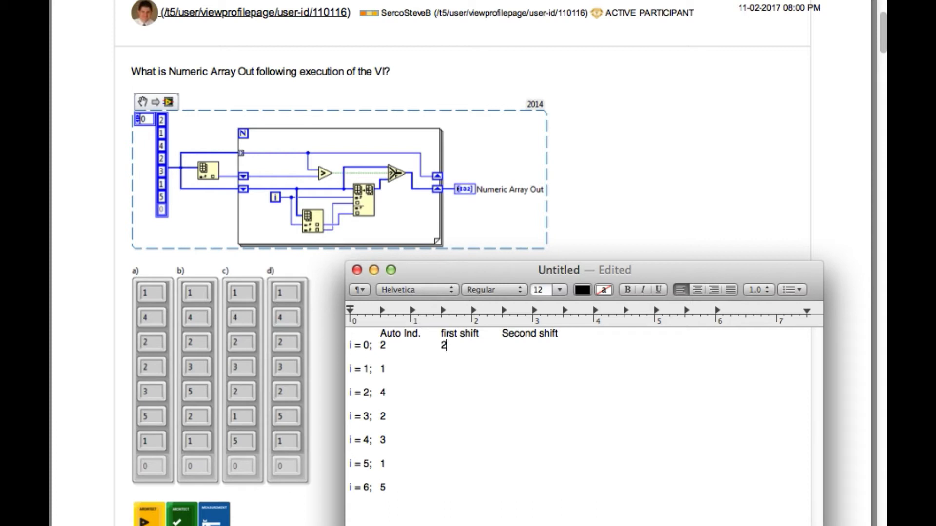
left_click(350, 357)
left_click(385, 369)
key("Tab")
type("2")
key("Down")
Step: Enter first shift values 4 and 2 for rows i = 3–4
key("Down")
key("End")
key("Tab")
key("Tab")
type("1")
key("Down")
Step: Enter first shift values 3 and 1 for rows i = 5–6
key("Down")
key("End")
key("Tab")
key("Tab")
type("4")
key("Down")
key("Down")
key("End")
key("Tab")
key("Tab")
type("2")
key("Down")
key("Down")
key("End")
key("Tab")
key("Tab")
type("3")
key("Down")
key("Down")
key("End")
key("Tab")
key("Tab")
type("1")
left_click(446, 463)
key("Up")
key("Up")
key("Up")
key("Up")
key("Up")
key("Up")
key("Up")
key("Up")
key("Up")
key("Up")
key("Tab")
Step: Type the second shift array 1 2 4 2 3 1 5 on the i = 0 row
scroll(487, 344, "down", 3)
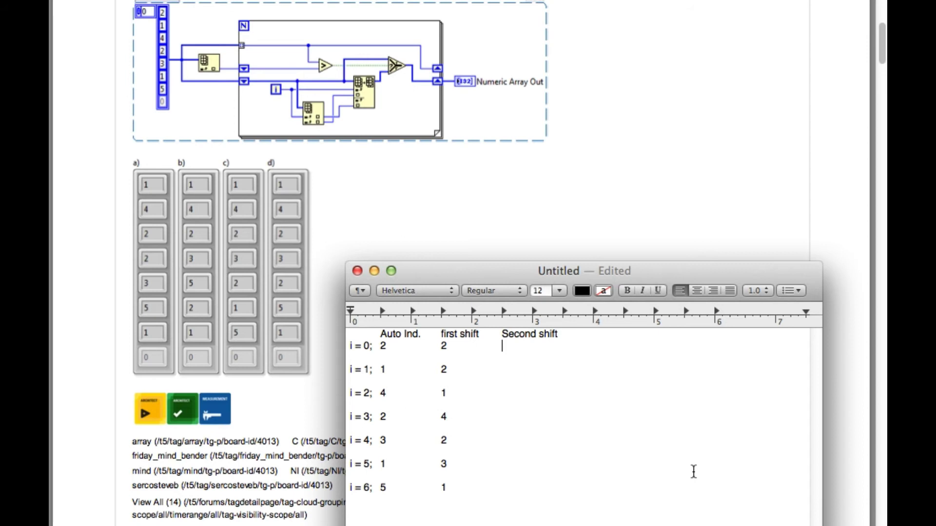
type("1 2")
type(" 4 2")
type(" 3 1 5")
Step: Enter the i = 1 second shift array 1 4 2 2 3 1 5 and underline the swapped values
type("1 4 ")
type("2")
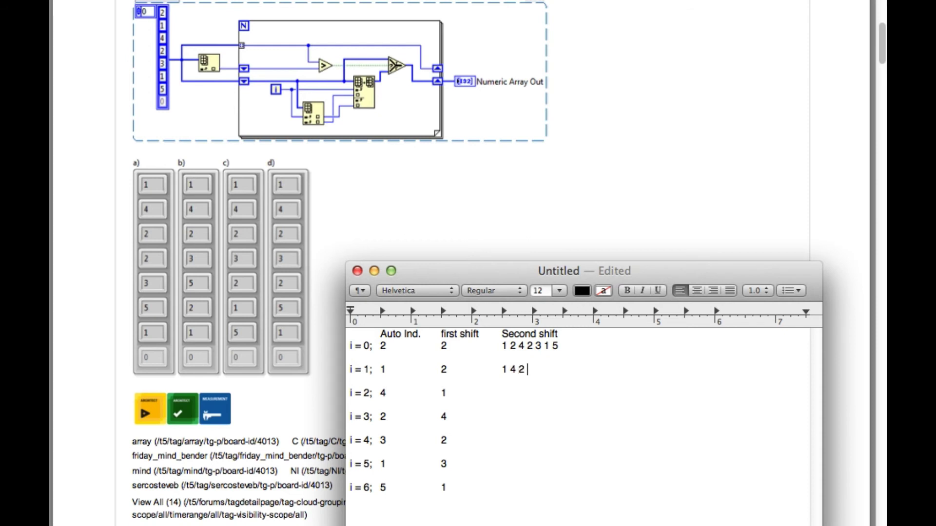
type(" 2 3 1 5")
key("Left")
key("Left")
key("Left")
key("Left")
key("Left")
key("Left")
key("Left")
key("Left")
key("Left")
key("Left")
key("shift+Left")
key("Left")
key("Left")
key("shift+Left")
key("Down")
key("Down")
key("Right")
key("shift+Right")
key("Right")
key("shift+Right")
Step: Mark i = 2 'remain same' and enter 1 4 2 3 2 1 5 for i = 3, underlining 3 and 2
left_click(502, 393)
type("remain same")
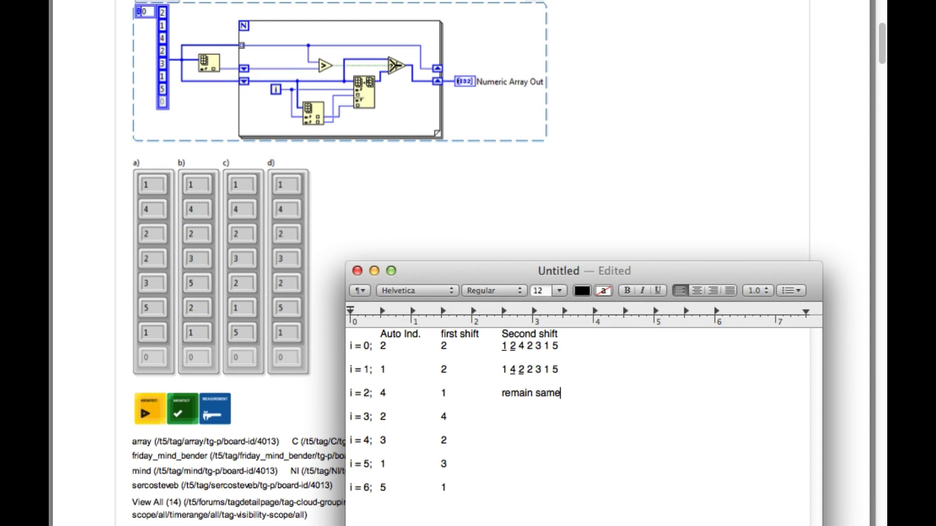
left_click(350, 404)
type("1 4 2 3 2 1 5")
key("Left")
key("Left")
key("Left")
key("Left")
key("Left")
key("Left")
key("Left")
key("shift+Right")
key("Right")
key("shift+Right")
left_click(350, 428)
type("remain same")
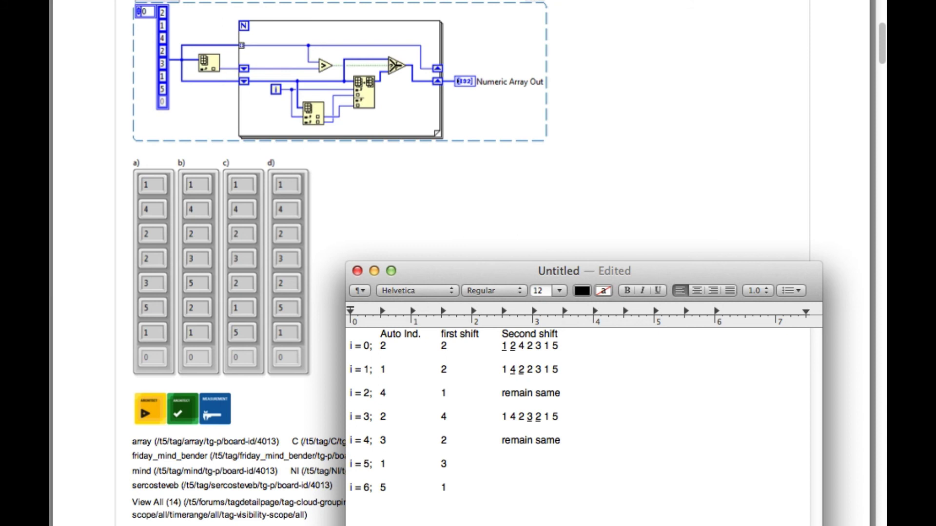
Step: Enter 1 4 2 3 2 5 1 for i = 5, underlining 5 and 1, and 'remain same' for i = 6
type("1 4 2 3 2 5 1")
key("Left")
key("Left")
key("shift+Left")
key("Right")
key("Right")
key("shift+Right")
left_click(350, 475)
type("remain same")
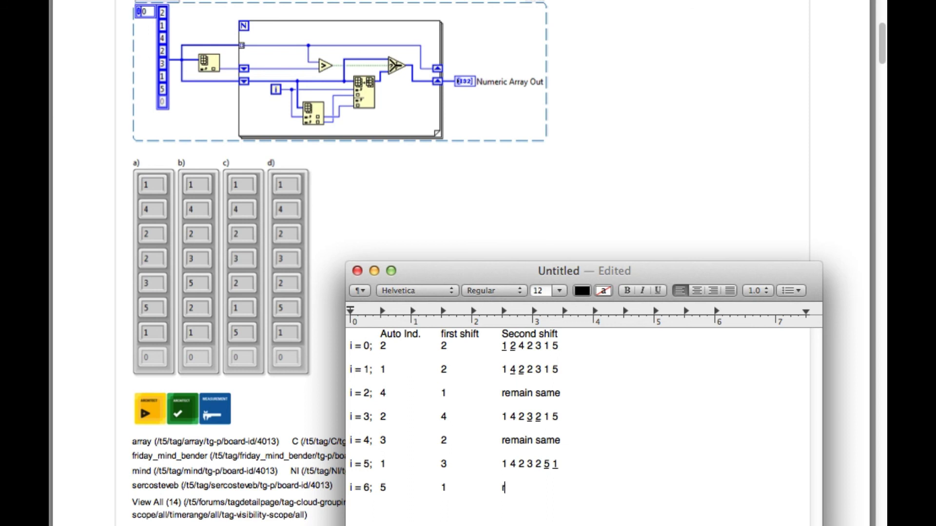